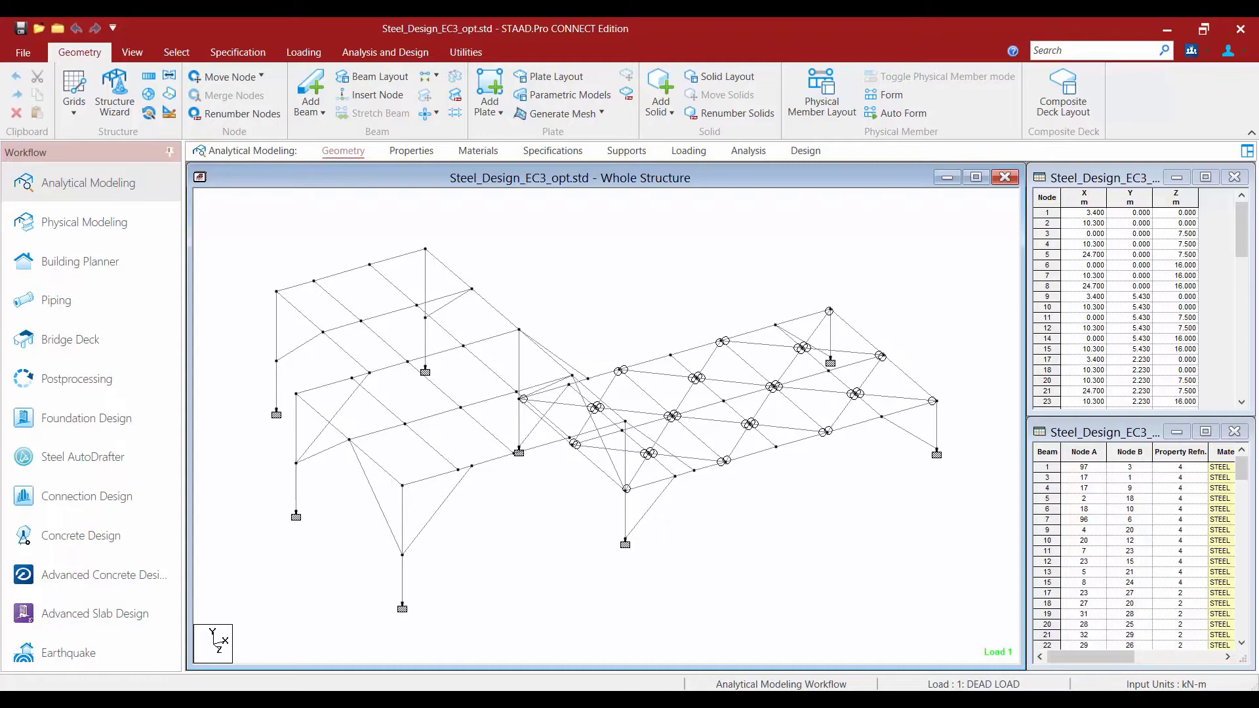
Step: Highlight the IPE300, L200X200X14 and TUB20020012 members, then show the analysis command list
{"action": "left_click", "coordinate": [408, 154]}
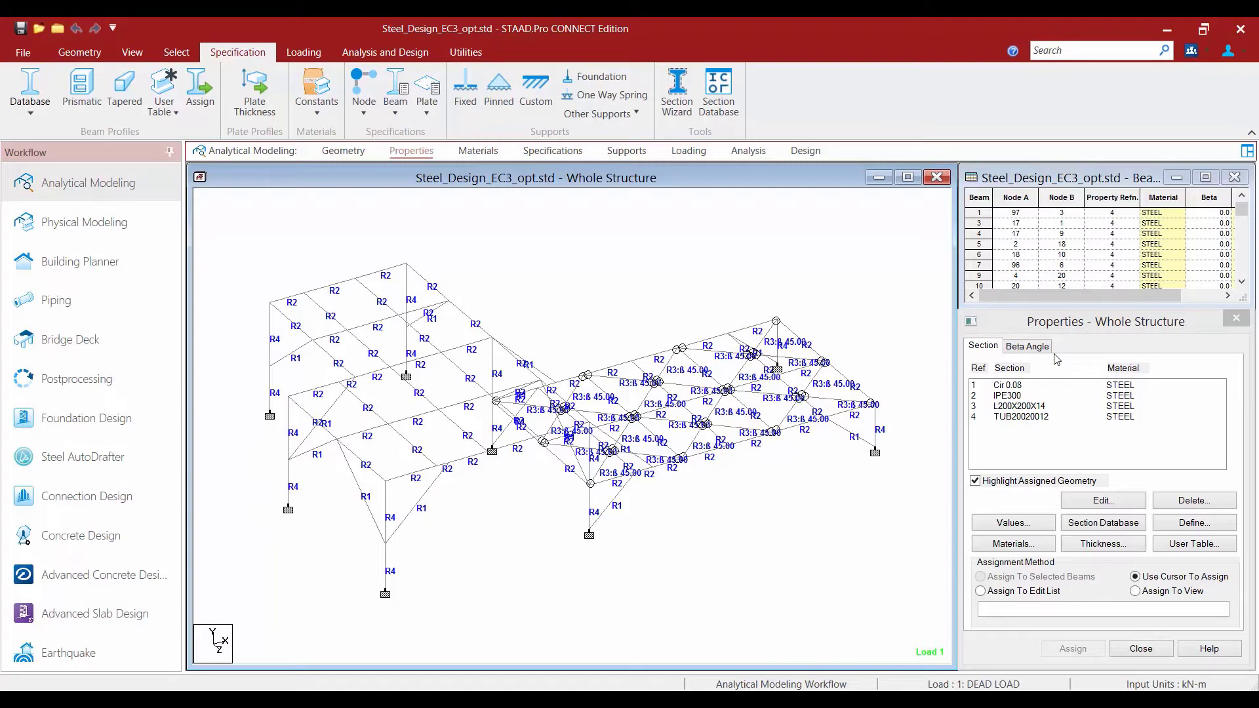
{"action": "left_click", "coordinate": [1002, 395]}
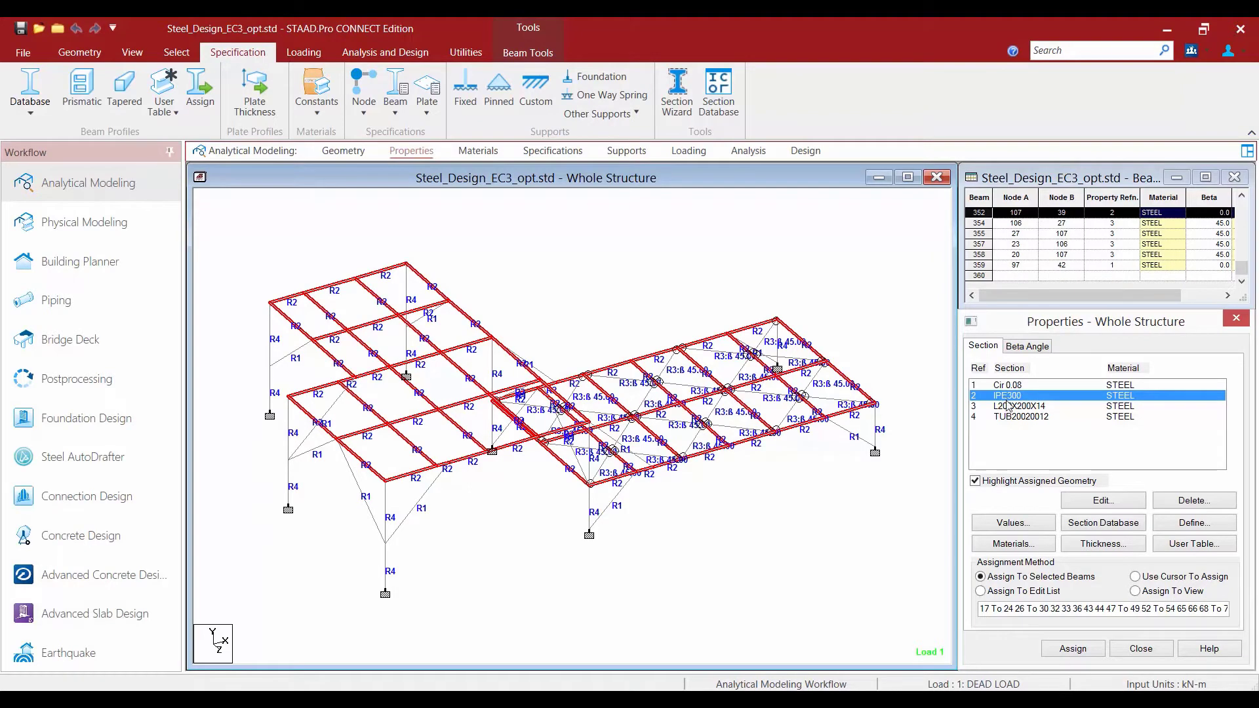
{"action": "left_click", "coordinate": [1008, 406]}
{"action": "left_click", "coordinate": [1004, 417]}
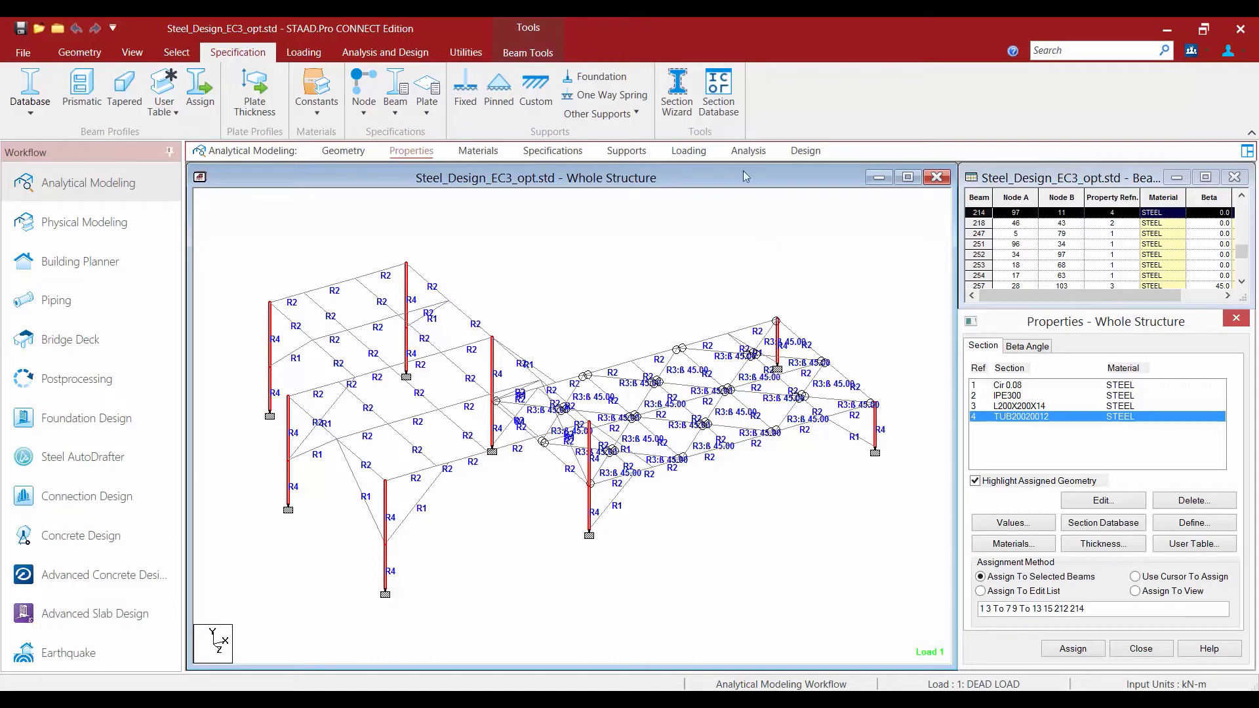
{"action": "left_click", "coordinate": [749, 152]}
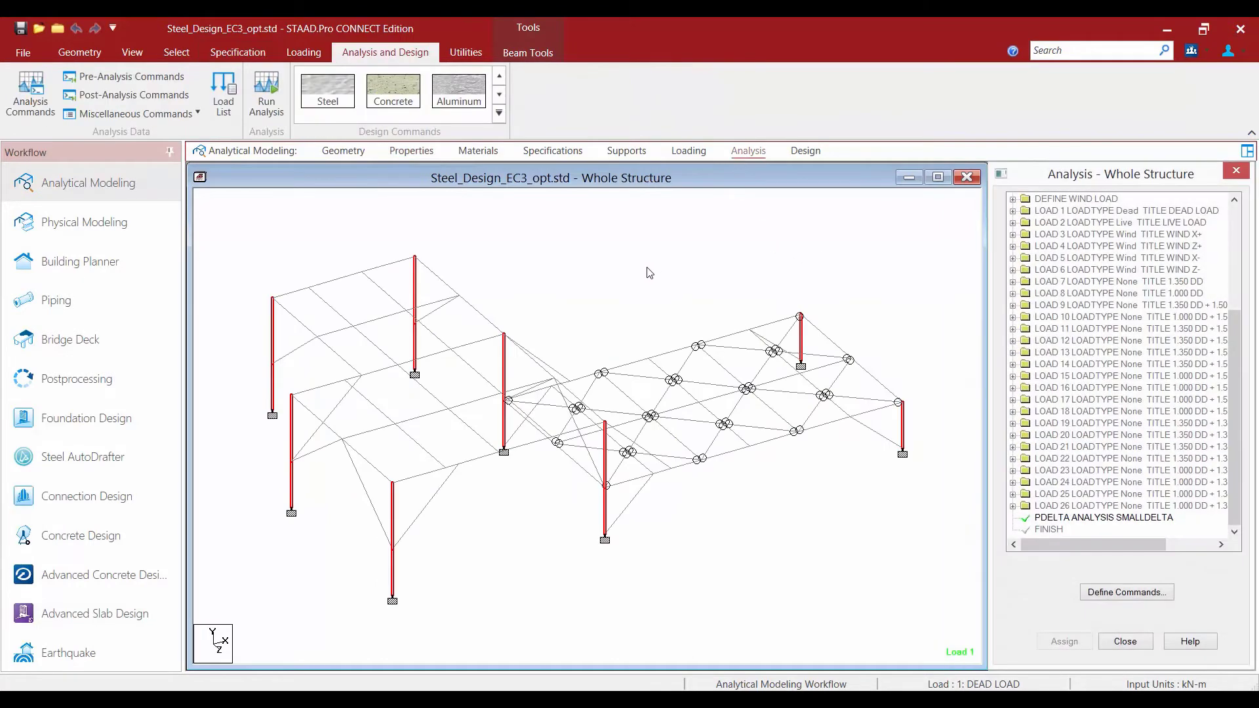
Step: Clear the highlighted column selection so the model shows as plain wireframe
{"action": "left_click", "coordinate": [650, 273]}
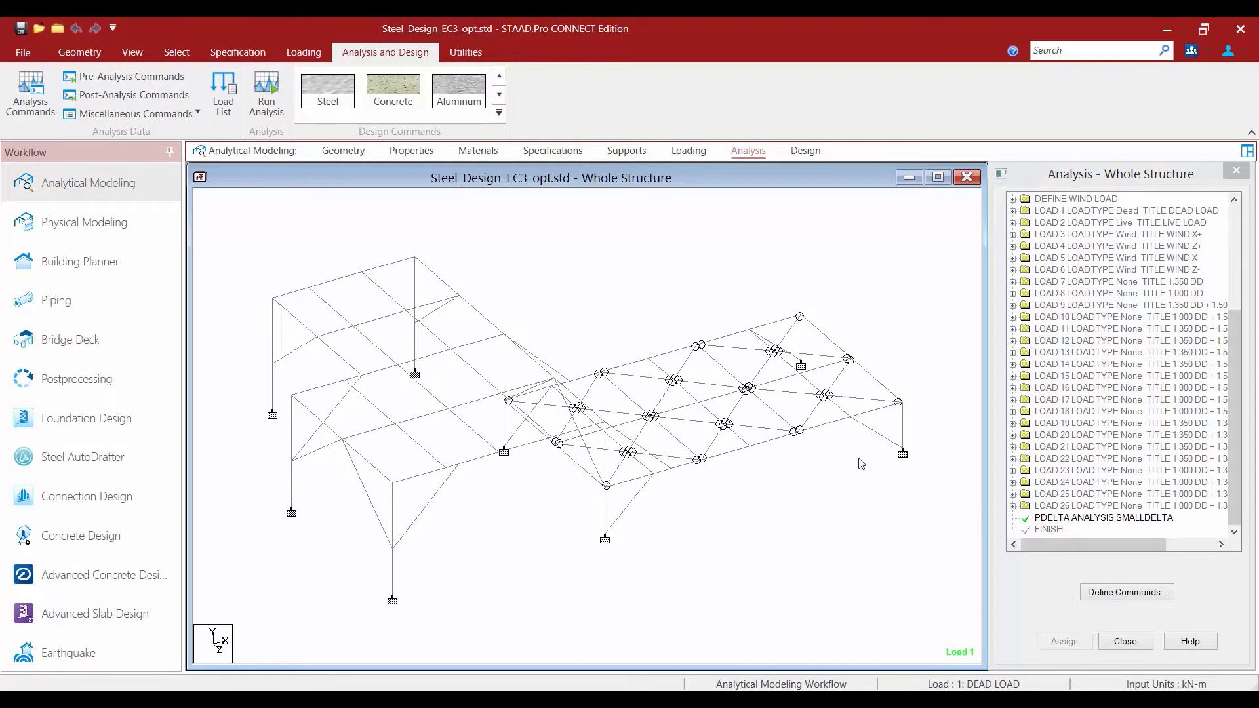
Step: Set the current steel design code to EN 1993-1-1:2005 on the Steel Design page
{"action": "left_click", "coordinate": [806, 152]}
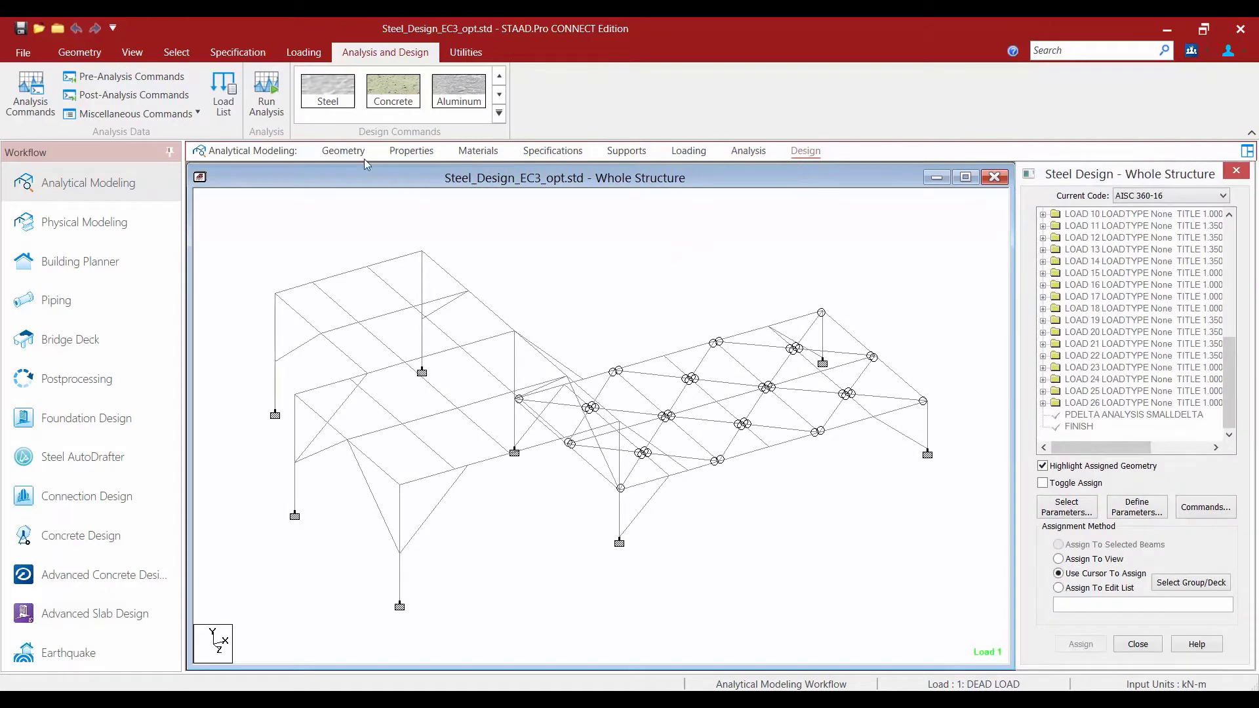
{"action": "left_click", "coordinate": [311, 110]}
{"action": "left_click", "coordinate": [1170, 197]}
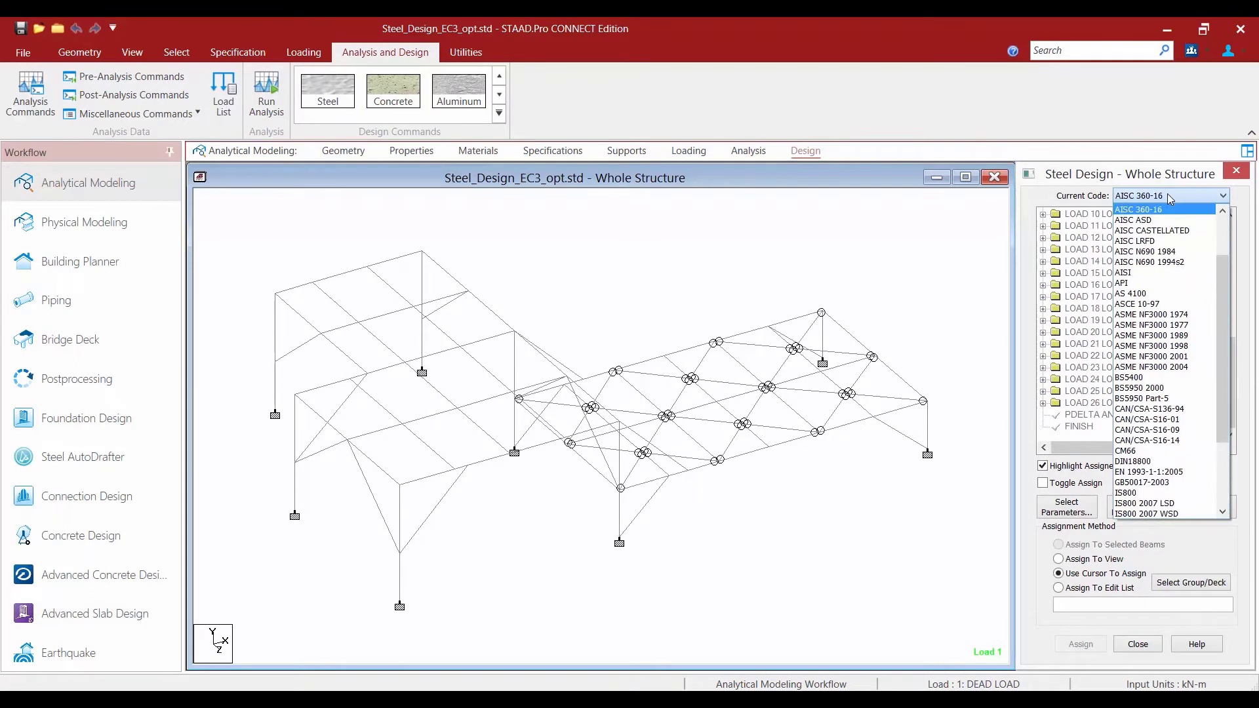
{"action": "left_click", "coordinate": [1182, 473]}
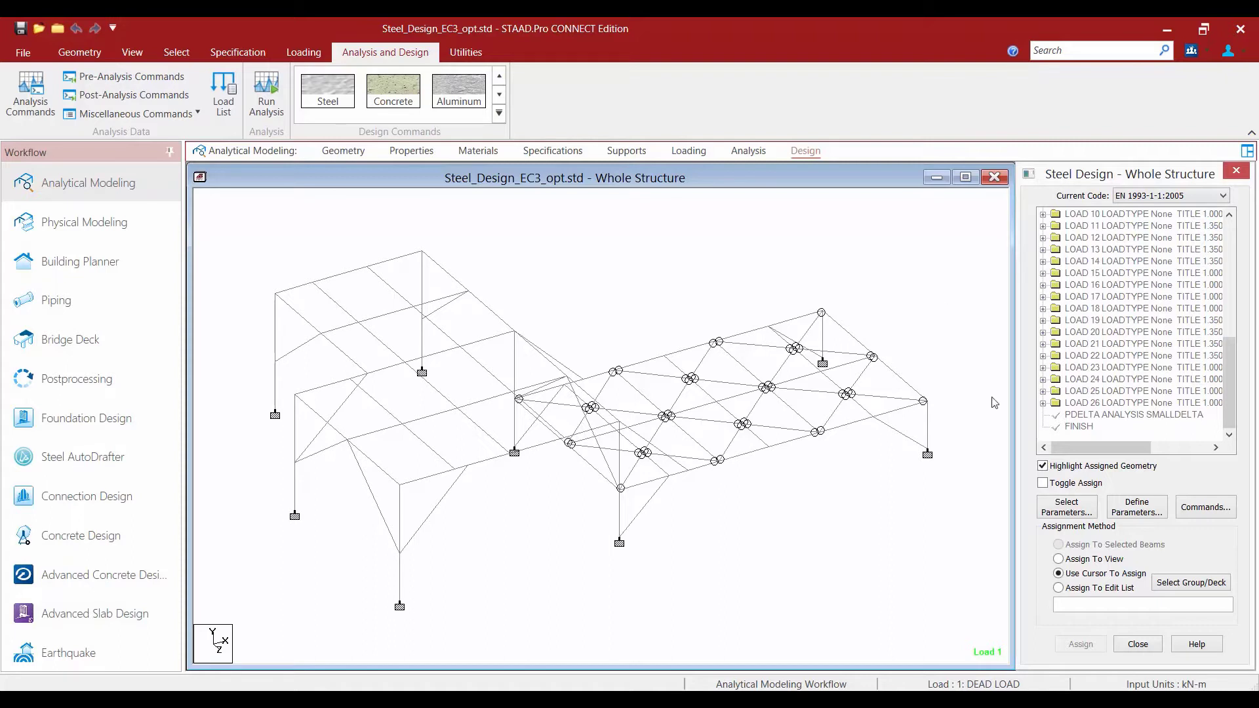
Step: Add the NA design parameter set to the (1) UK National Annex
{"action": "left_click", "coordinate": [1128, 510]}
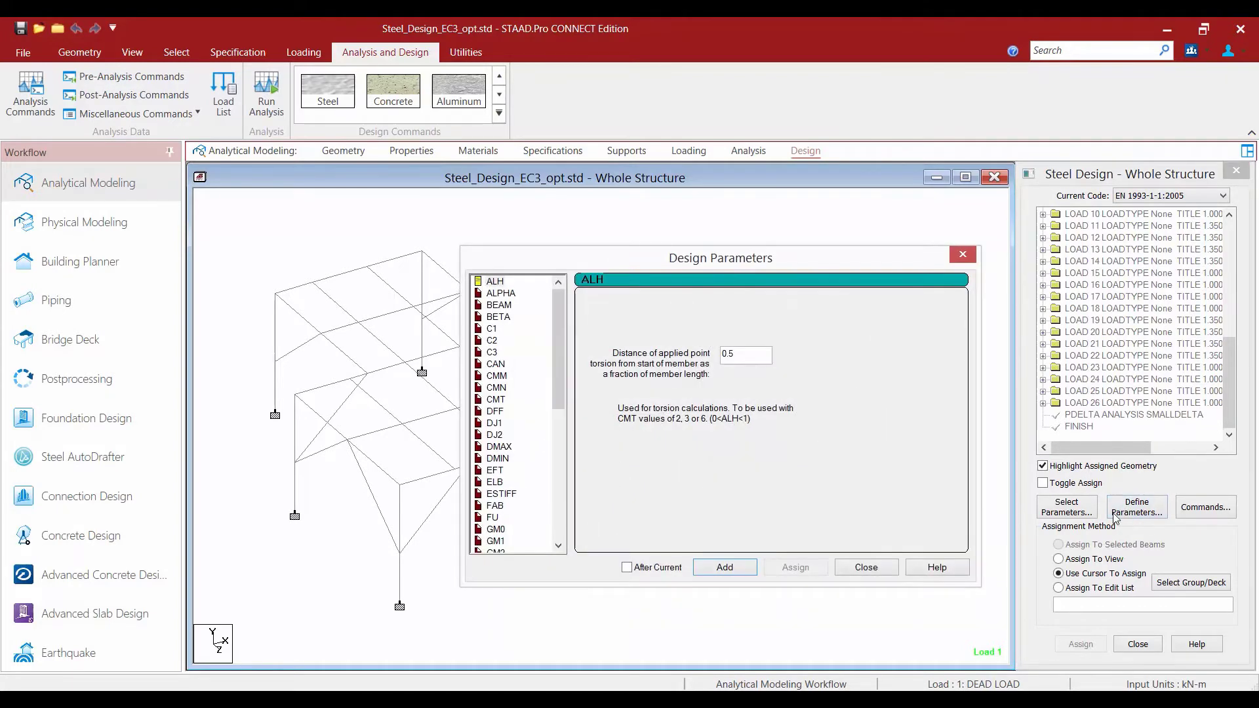
{"action": "left_click_drag", "start_coordinate": [557, 392], "coordinate": [533, 497]}
{"action": "left_click", "coordinate": [493, 400]}
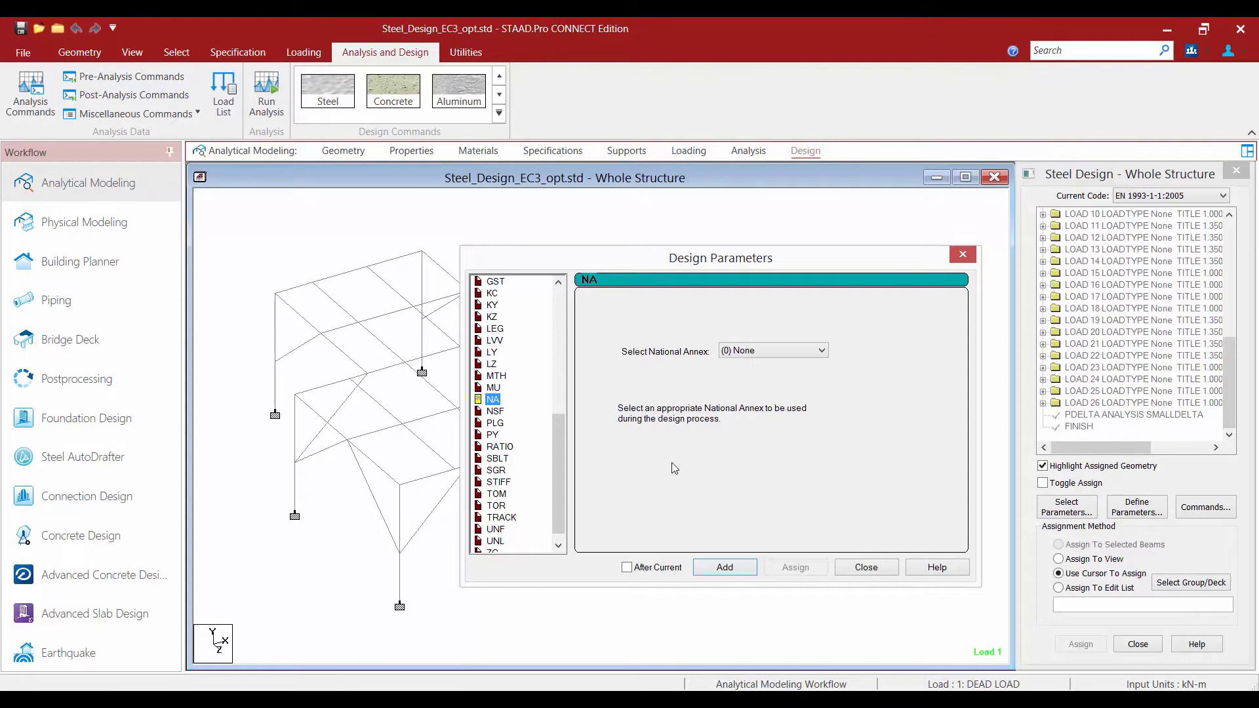
{"action": "left_click", "coordinate": [743, 355]}
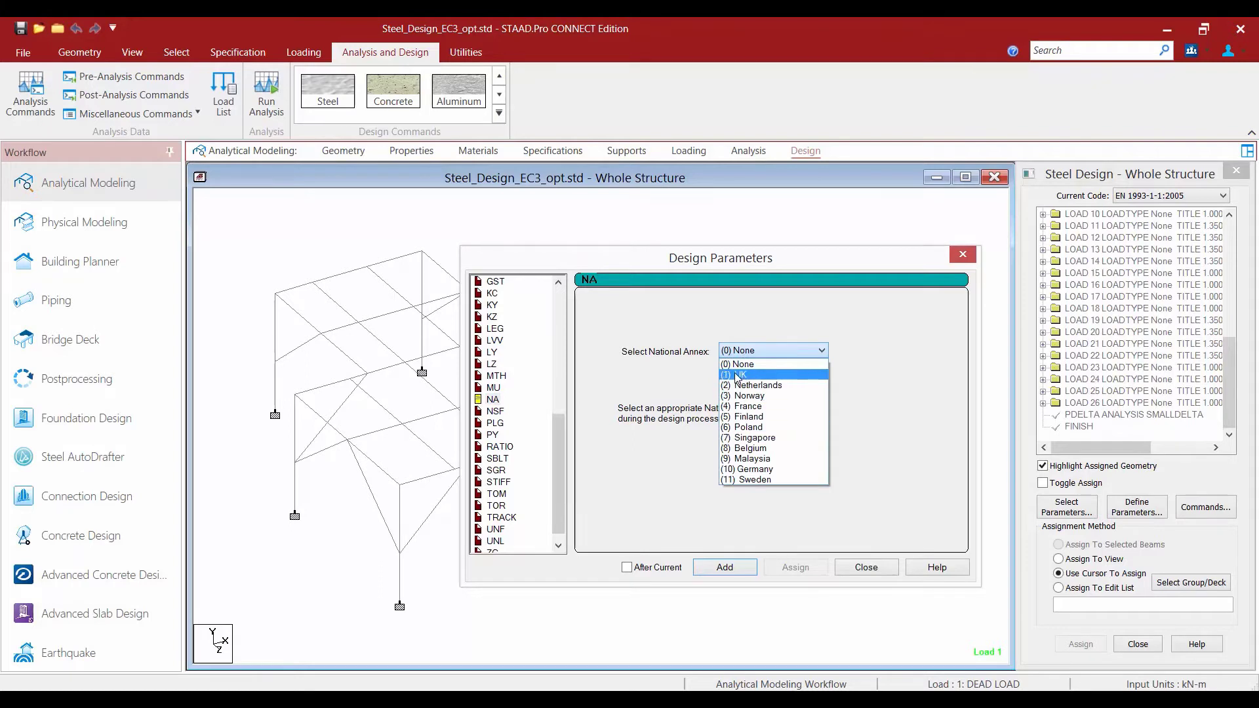
{"action": "left_click", "coordinate": [738, 375]}
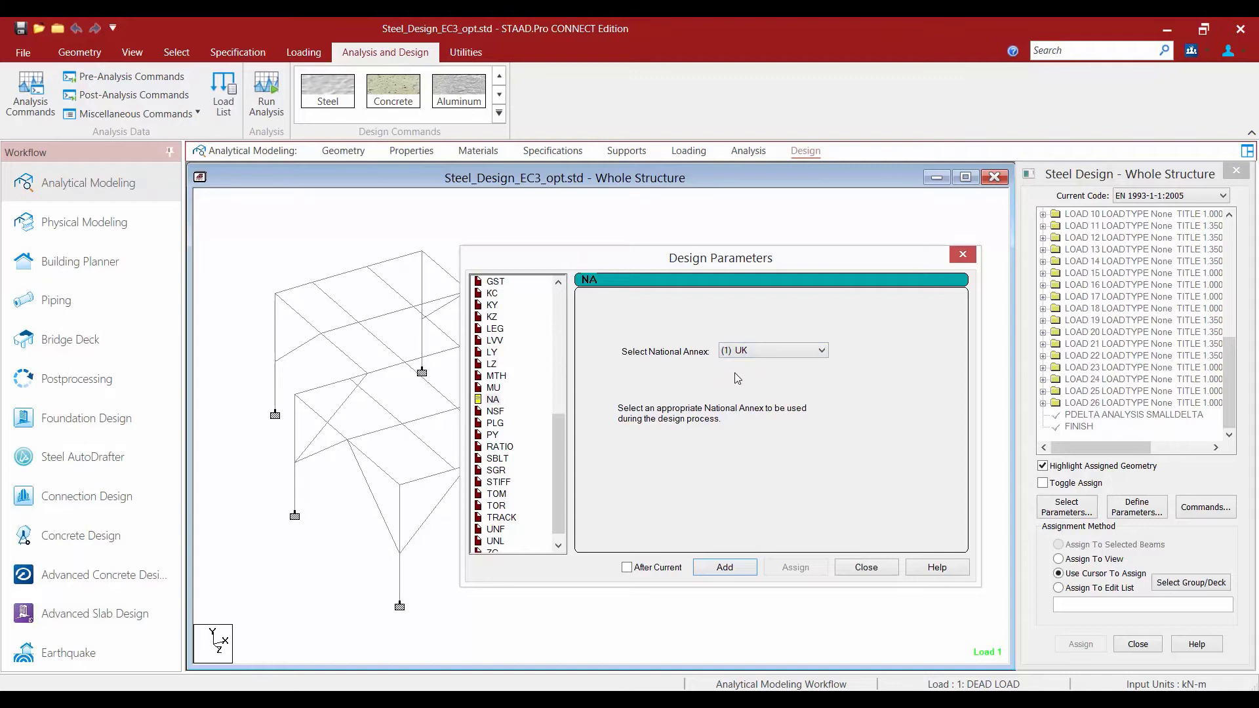
{"action": "left_click", "coordinate": [714, 570]}
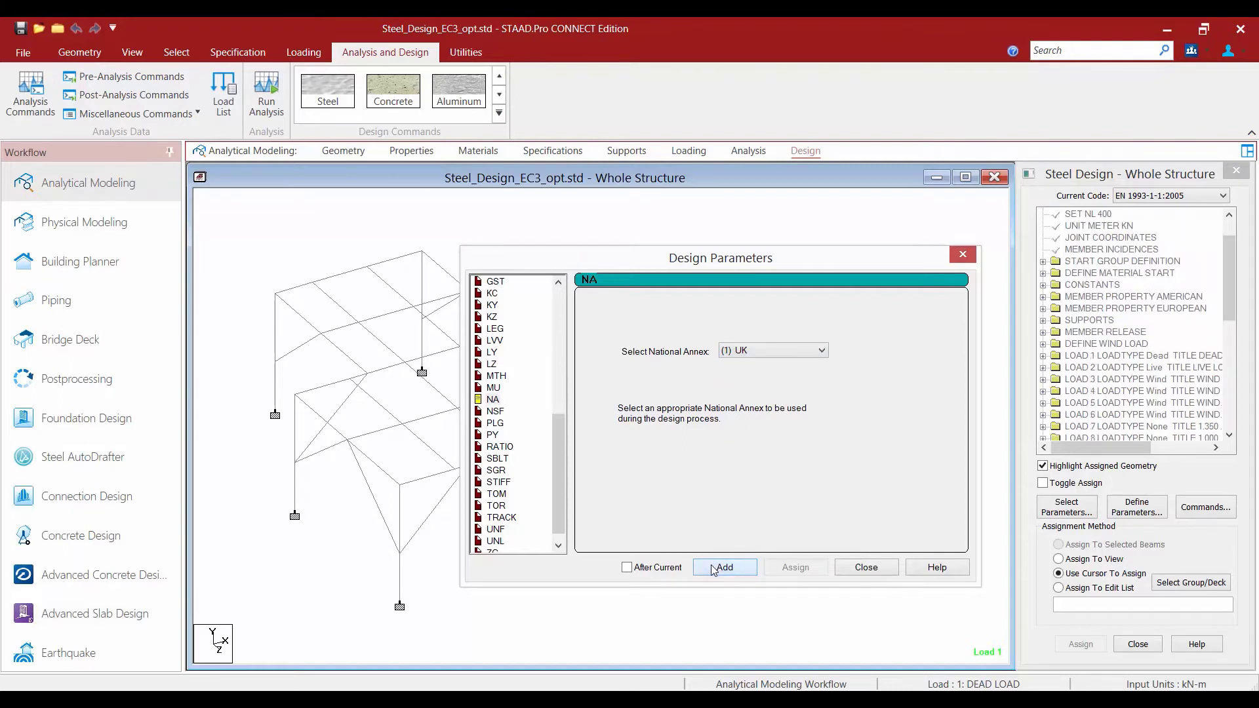
Step: Close Design Parameters and confirm NA 1 sits under PARAMETER 1 with CODE EN 1993-1-1:2005
{"action": "left_click", "coordinate": [864, 568]}
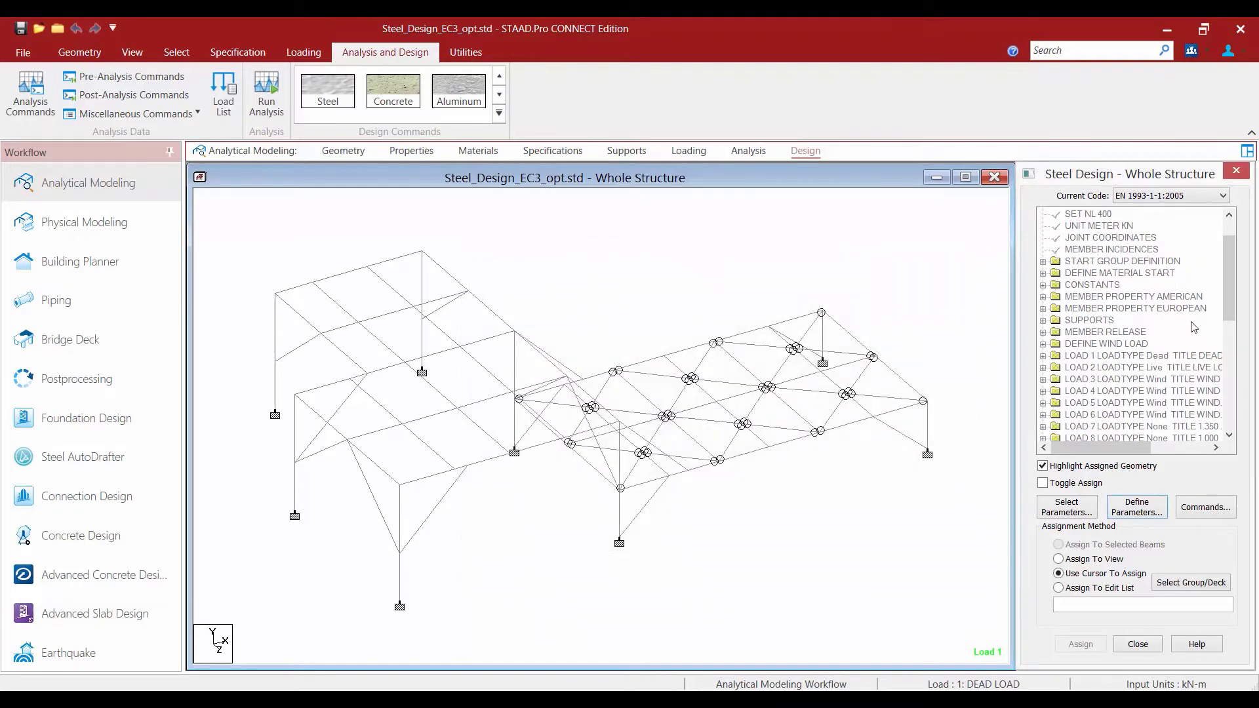
{"action": "left_click_drag", "start_coordinate": [1234, 298], "coordinate": [1234, 427]}
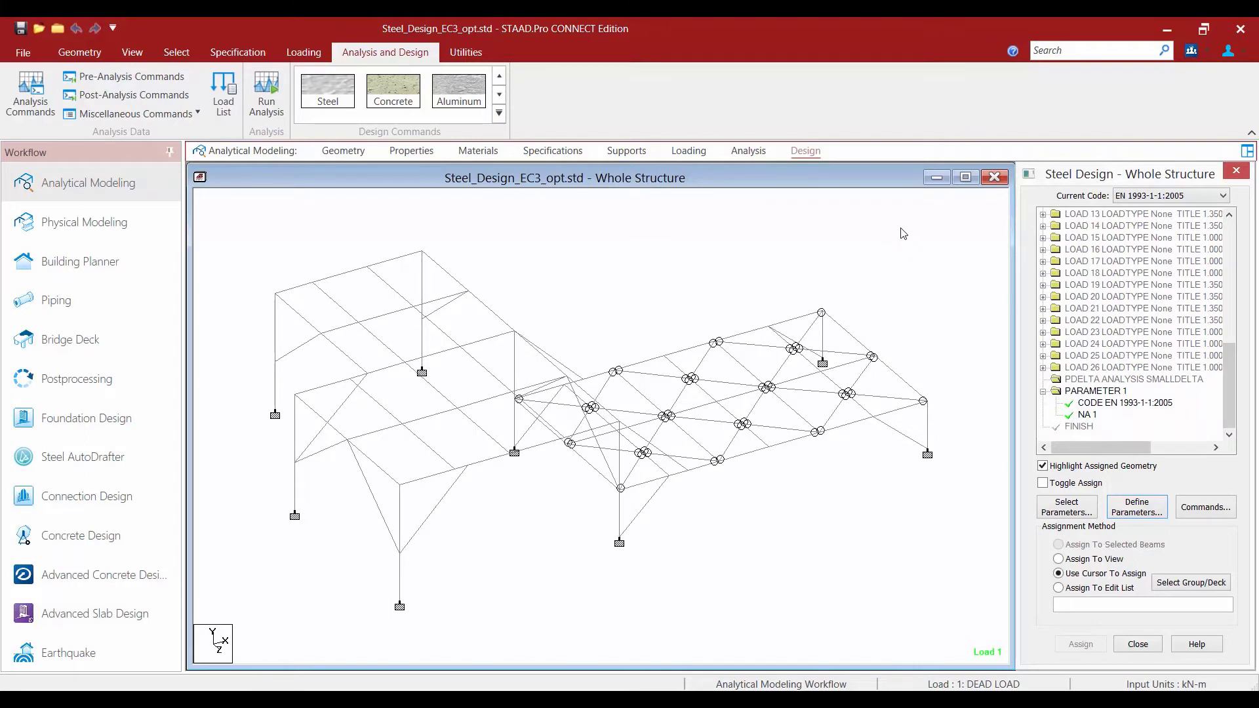
{"action": "left_click", "coordinate": [1073, 384]}
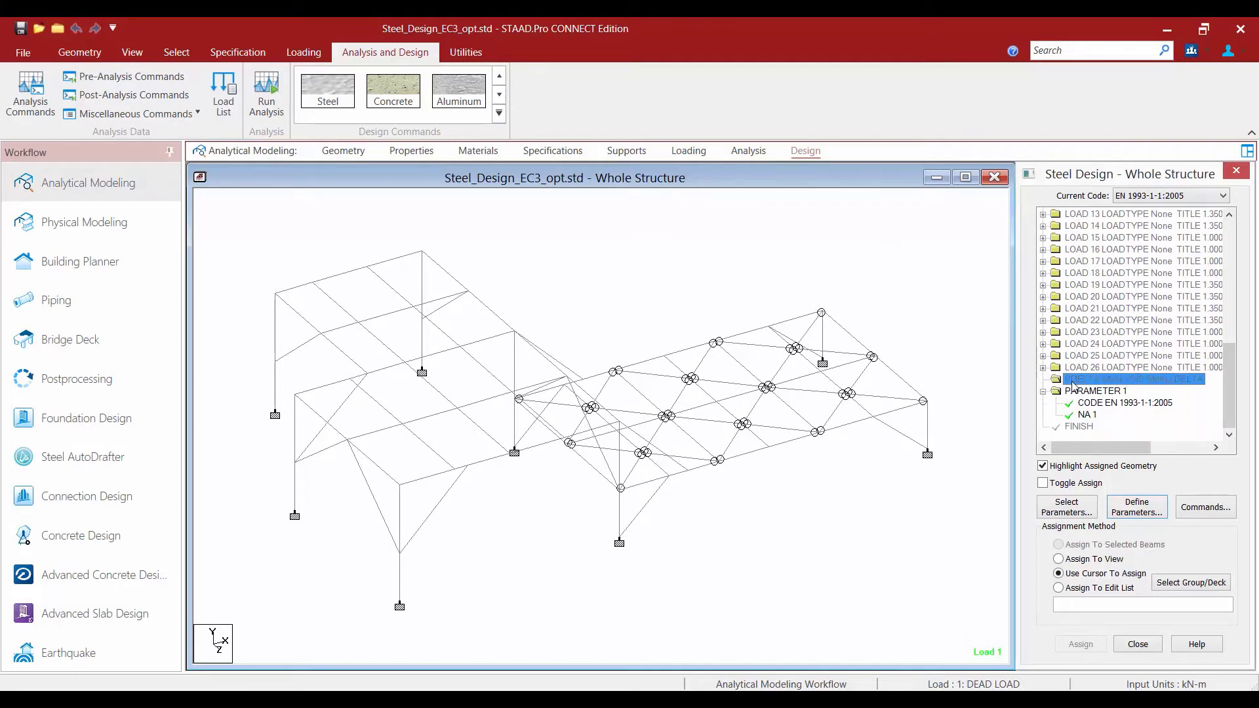
{"action": "left_click", "coordinate": [1082, 416]}
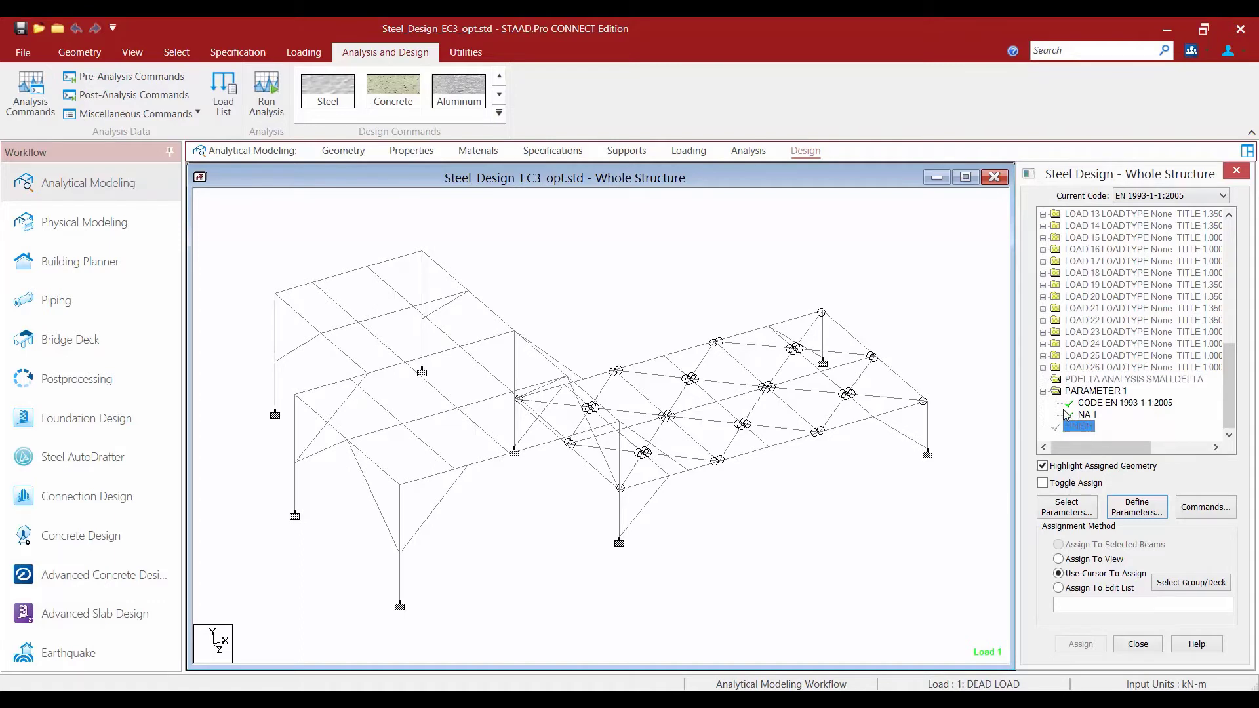
{"action": "left_click", "coordinate": [933, 310]}
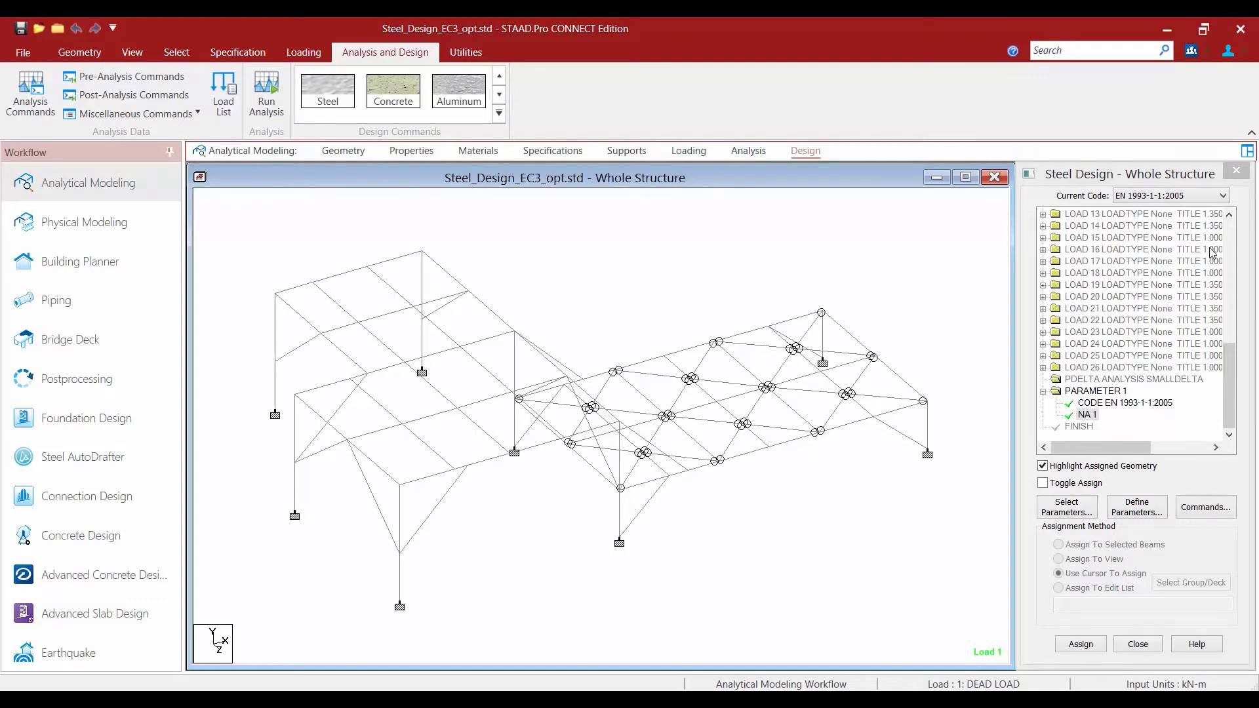
Step: Add an SGR steel grade parameter with grade 2-S355
{"action": "left_click", "coordinate": [1139, 512]}
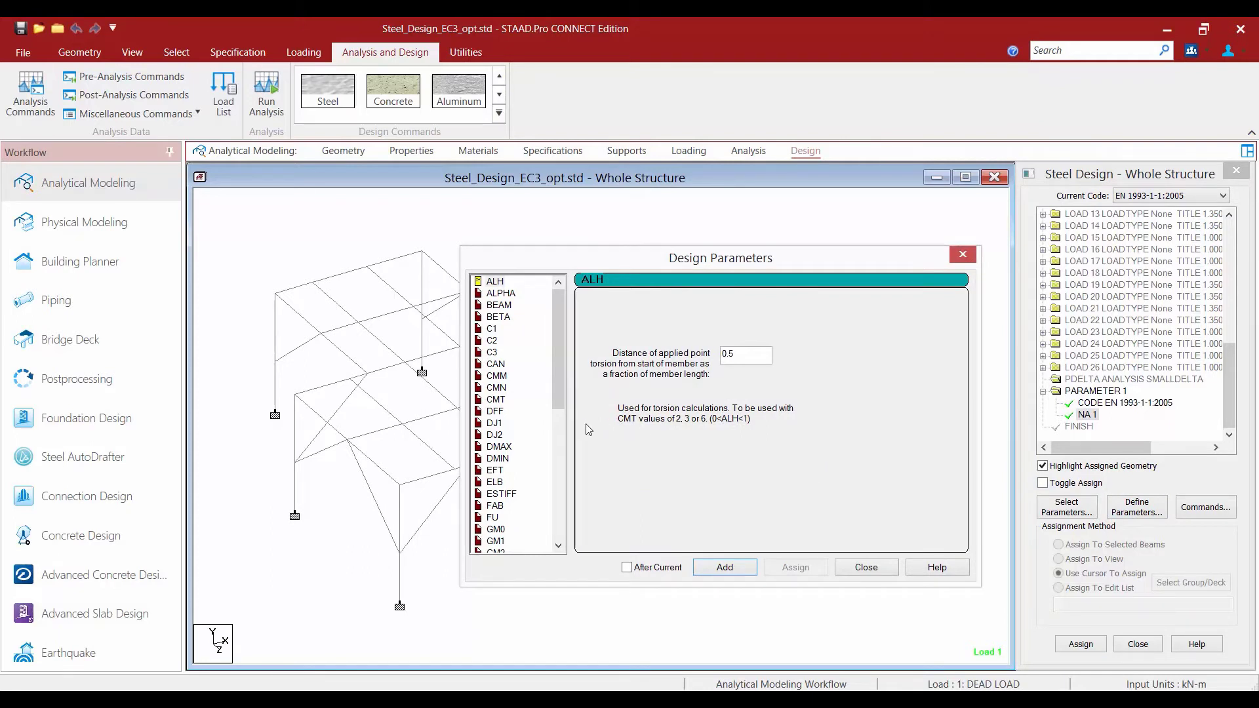
{"action": "left_click_drag", "start_coordinate": [555, 403], "coordinate": [575, 525]}
{"action": "left_click", "coordinate": [495, 495]}
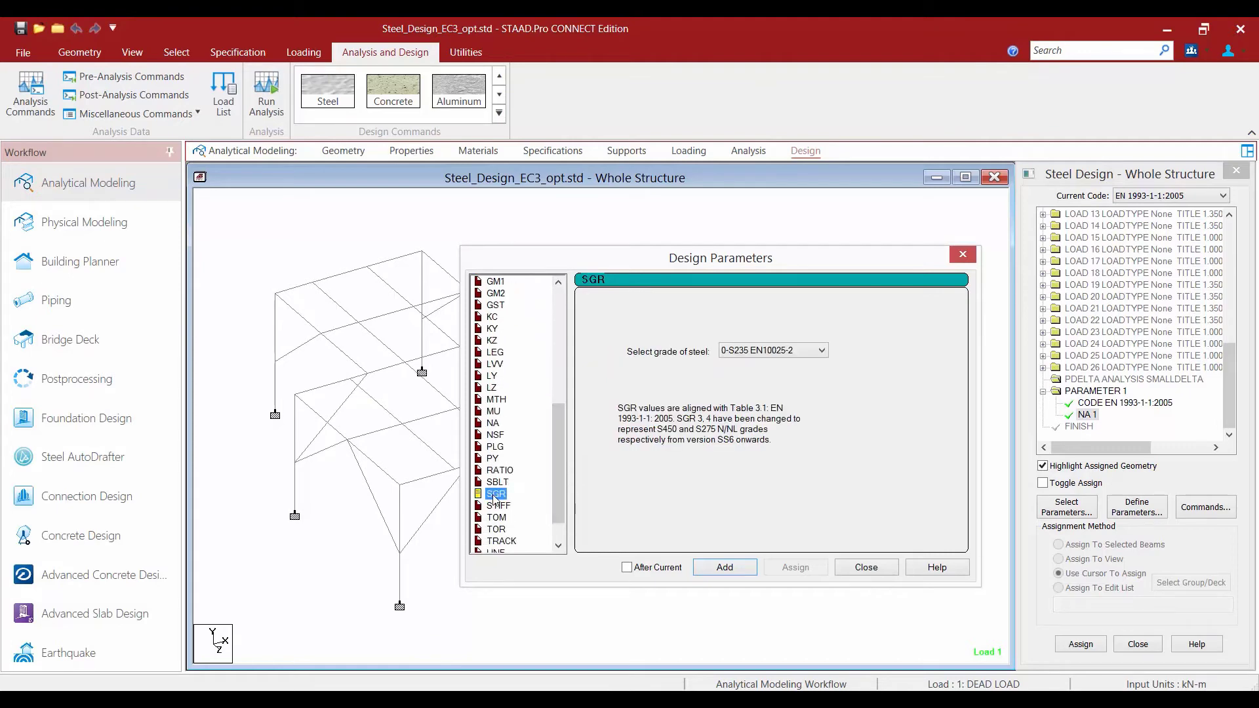
{"action": "left_click", "coordinate": [737, 354]}
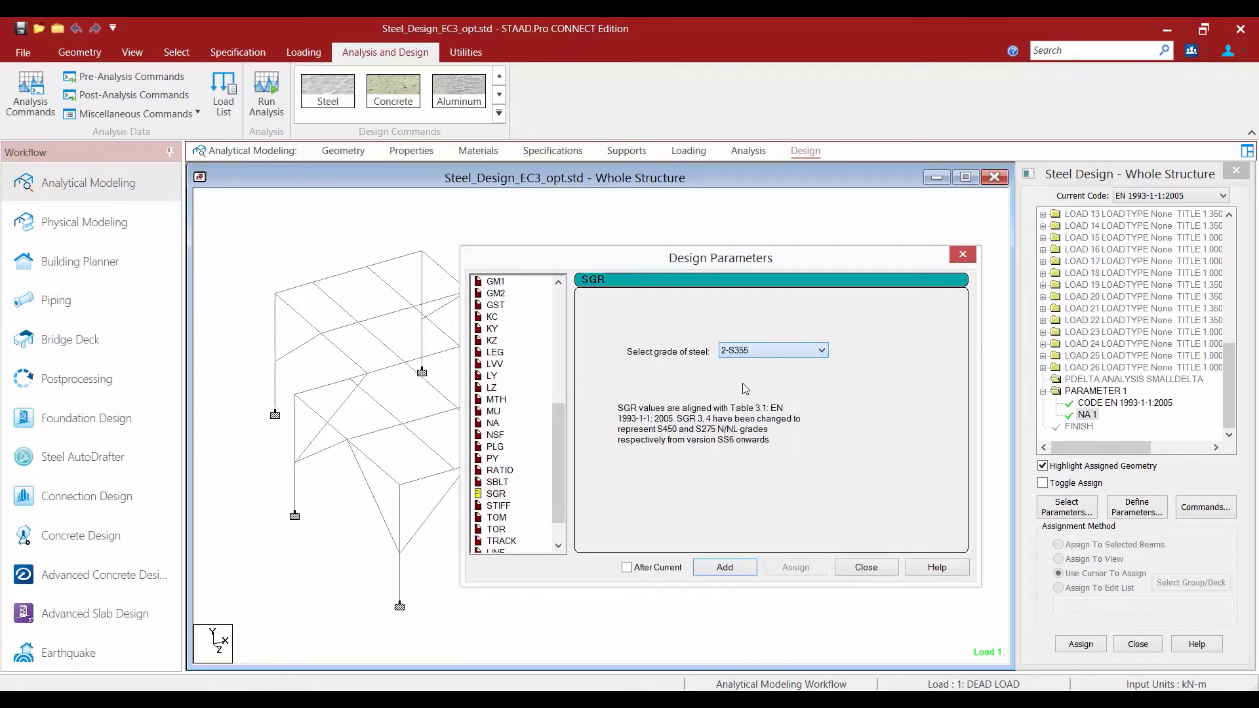
{"action": "left_click", "coordinate": [745, 386]}
{"action": "left_click", "coordinate": [724, 567]}
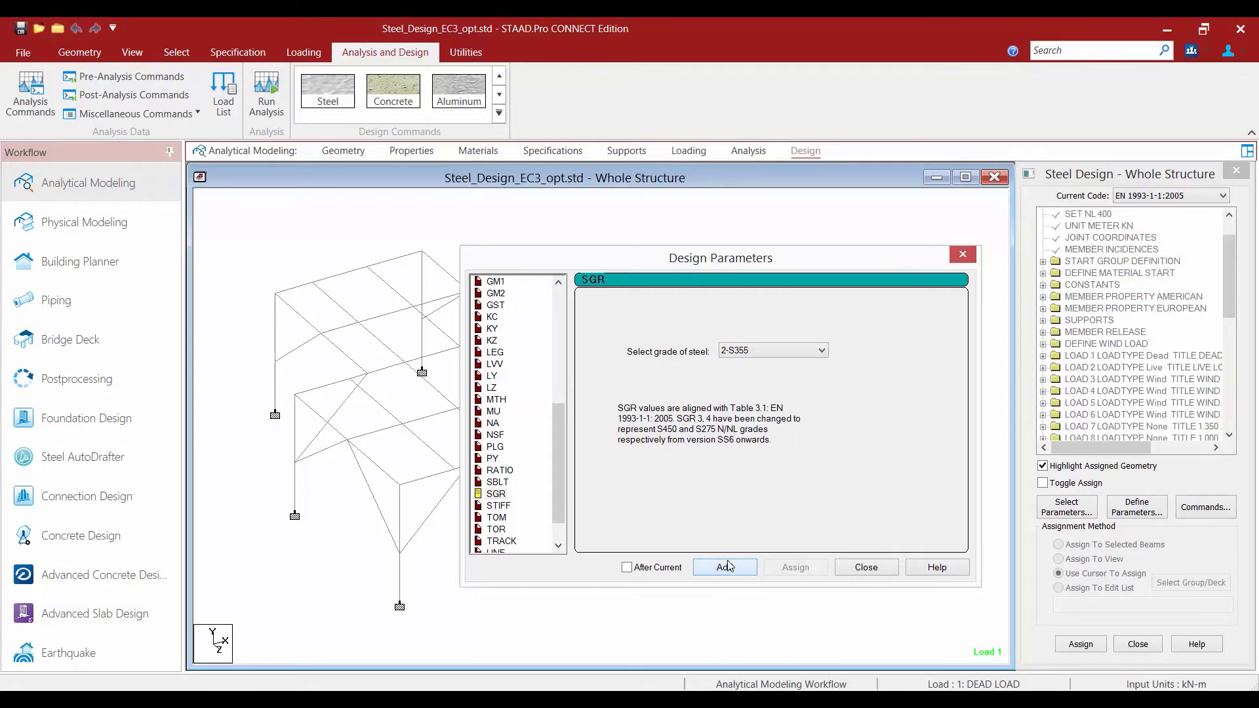
Step: Add a second SGR parameter with grade 17-S355H and close Design Parameters
{"action": "left_click", "coordinate": [765, 352]}
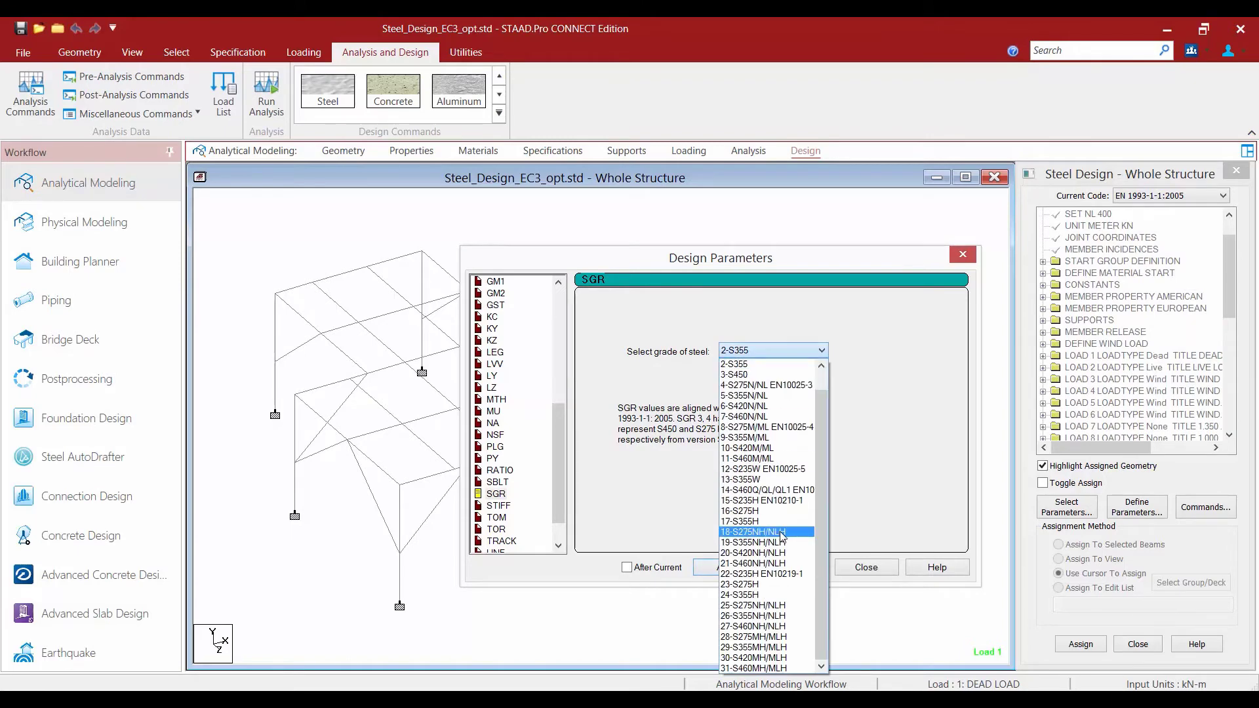
{"action": "left_click", "coordinate": [761, 522]}
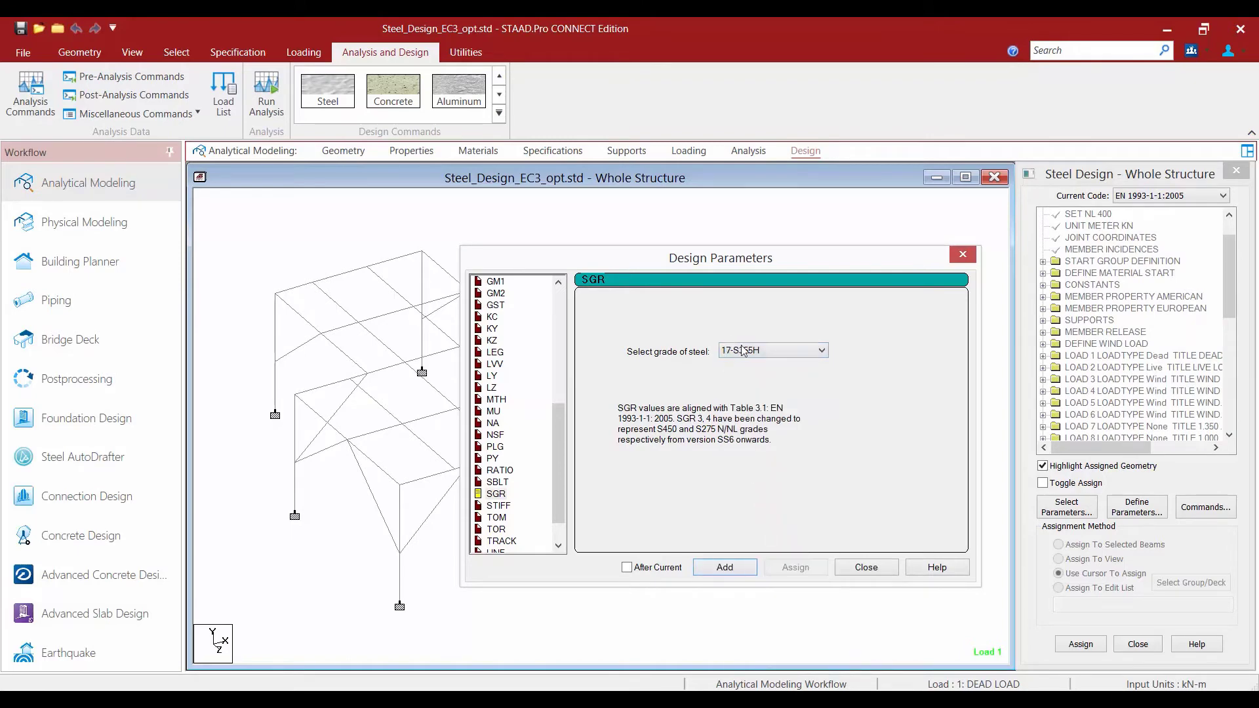
{"action": "left_click", "coordinate": [739, 572]}
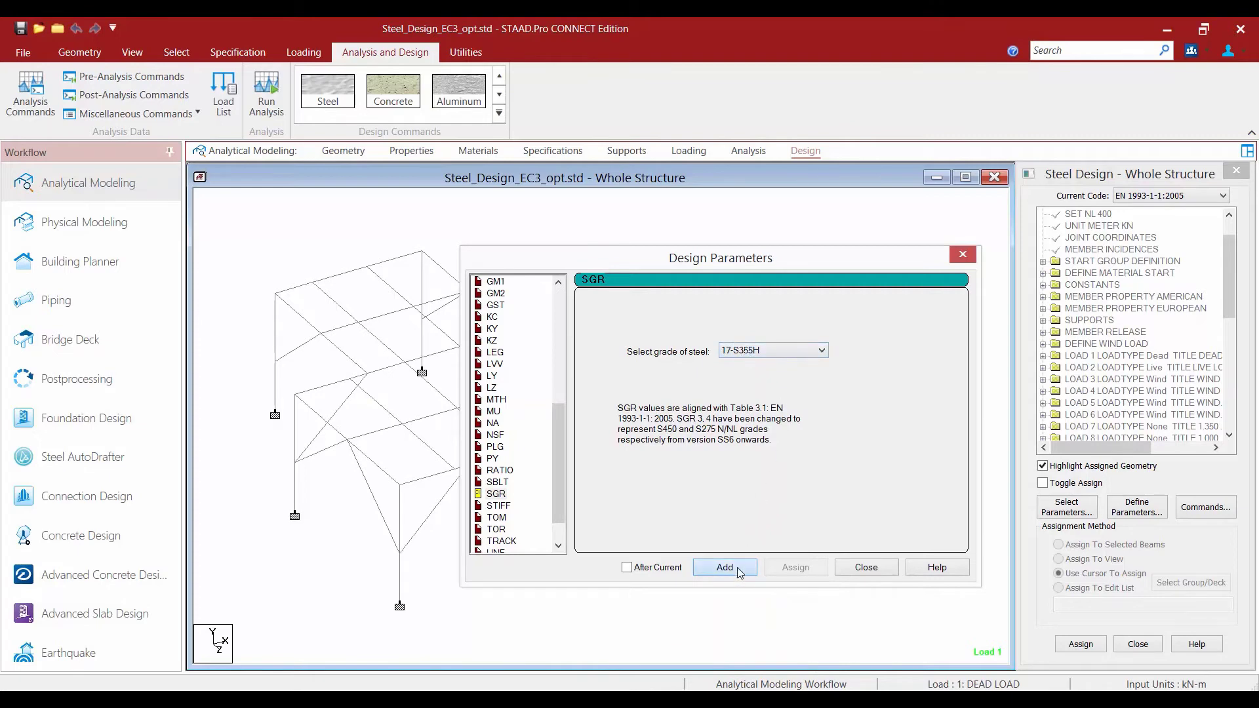
{"action": "left_click", "coordinate": [866, 567]}
{"action": "scroll", "coordinate": [1232, 314], "scroll_direction": "down", "scroll_amount": 1}
Step: Pick SGR 2 under PARAMETER 1 for assignment and bring up the selection tools
{"action": "left_click_drag", "start_coordinate": [1231, 315], "coordinate": [1235, 390]}
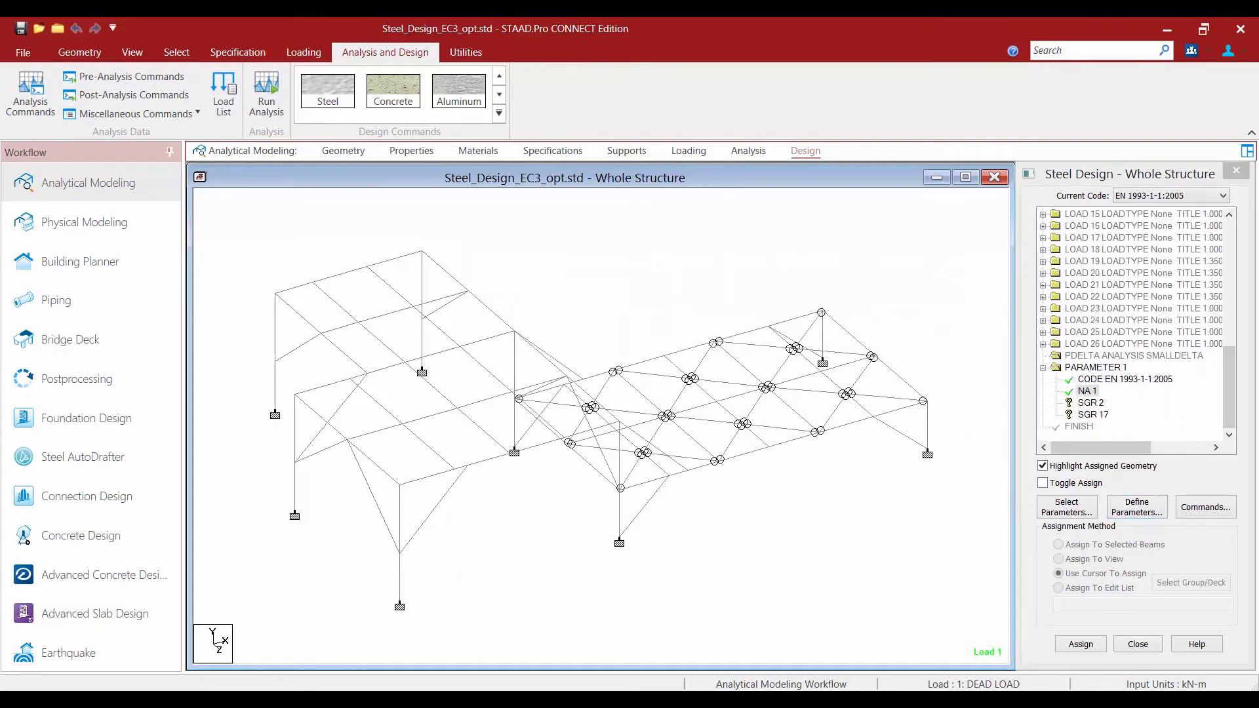
{"action": "left_click", "coordinate": [1092, 404]}
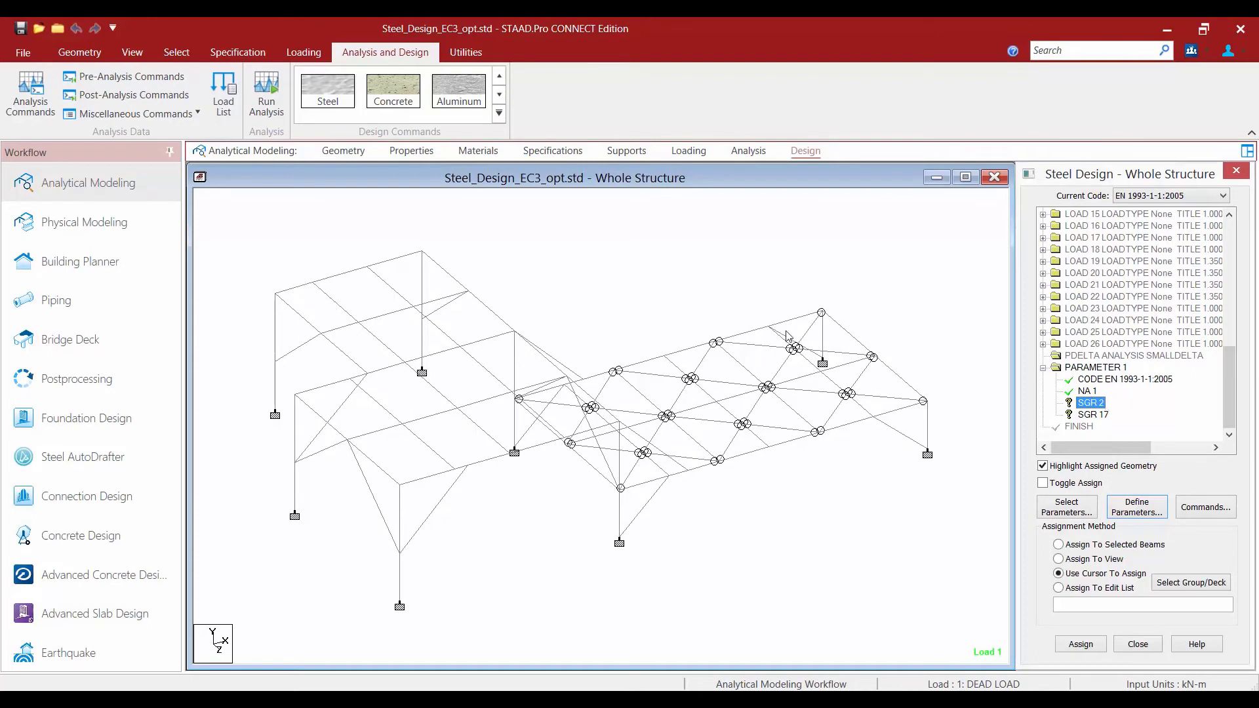
{"action": "left_click", "coordinate": [177, 52]}
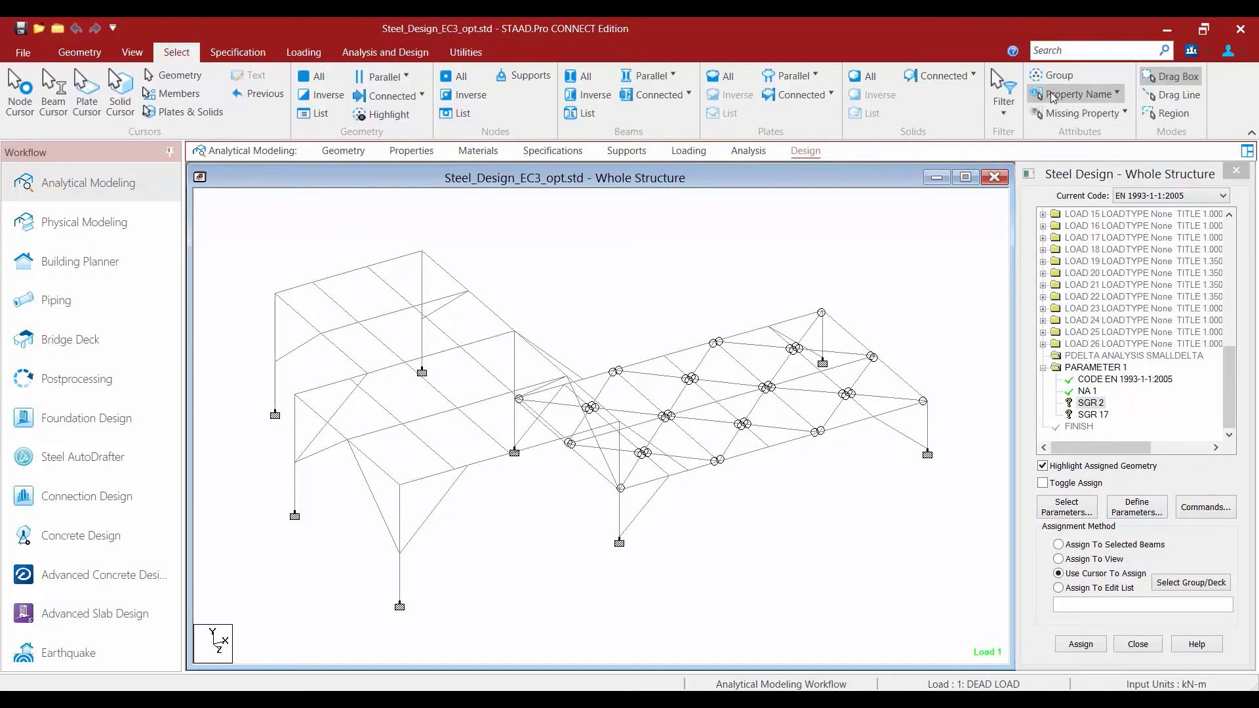
Step: Select all IPE300 beams by property and assign them the SGR 2 grade
{"action": "left_click", "coordinate": [1076, 95]}
{"action": "left_click", "coordinate": [1034, 117]}
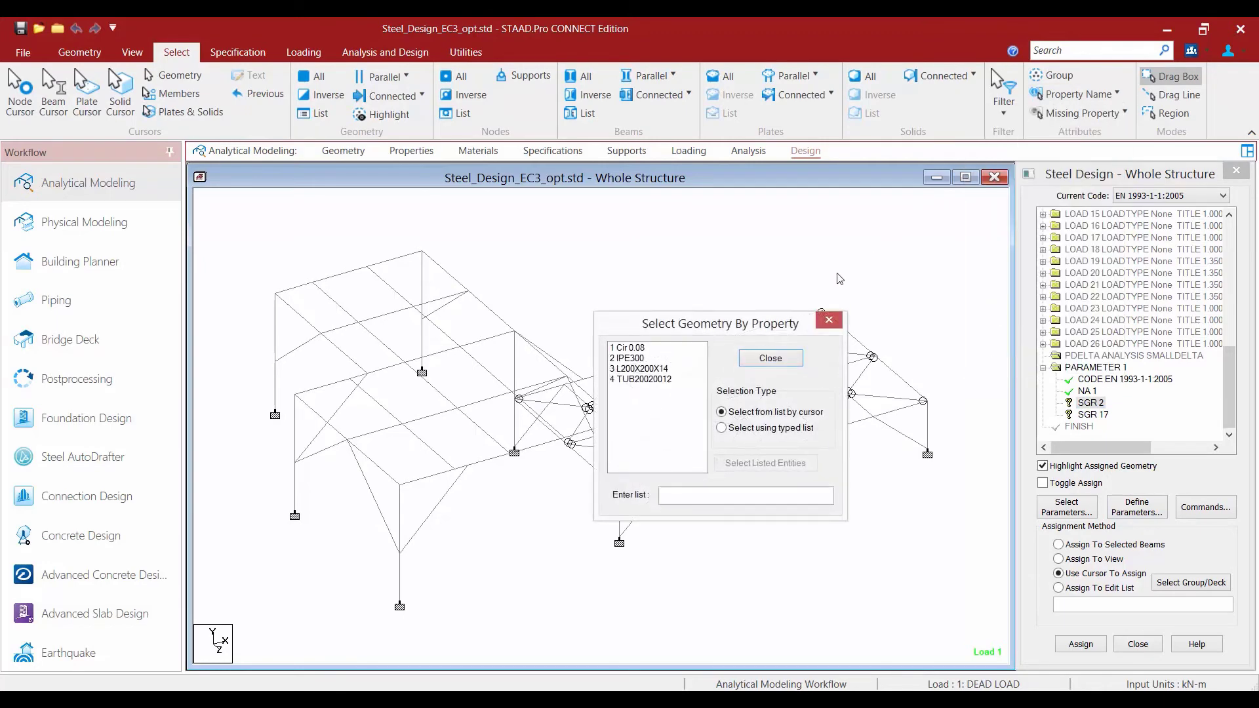
{"action": "left_click", "coordinate": [615, 360]}
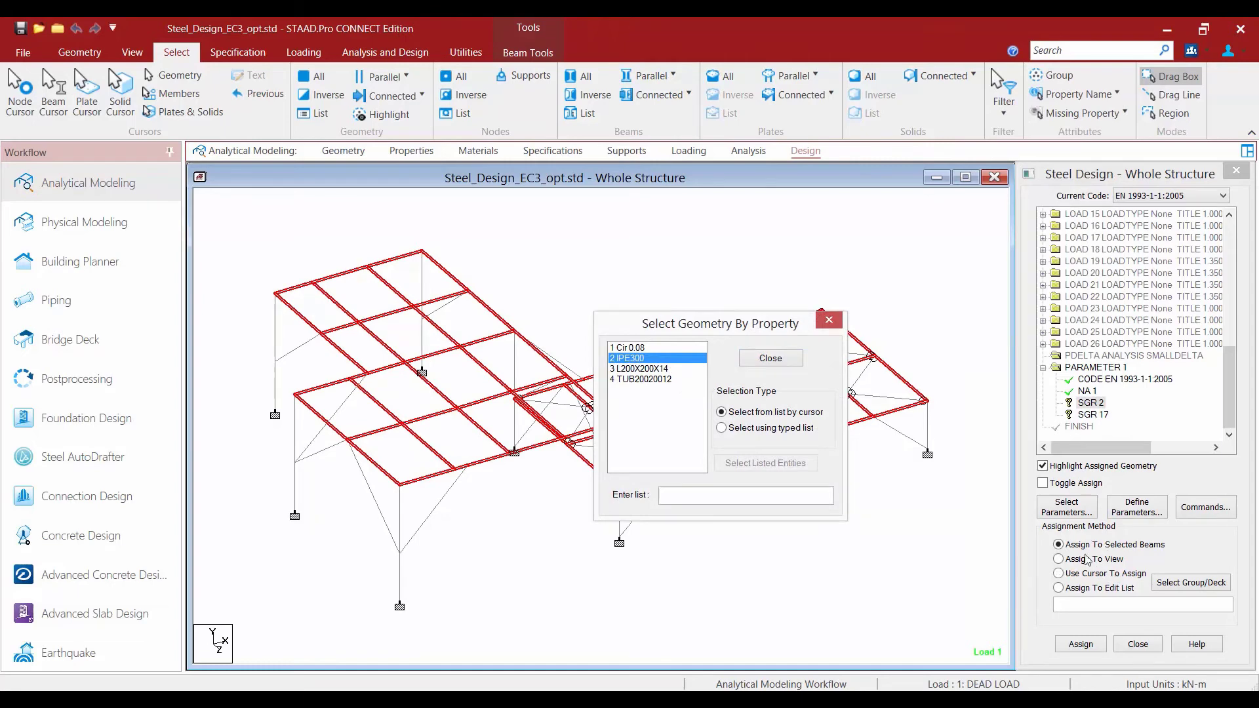
{"action": "left_click", "coordinate": [1076, 645]}
{"action": "left_click", "coordinate": [1144, 469]}
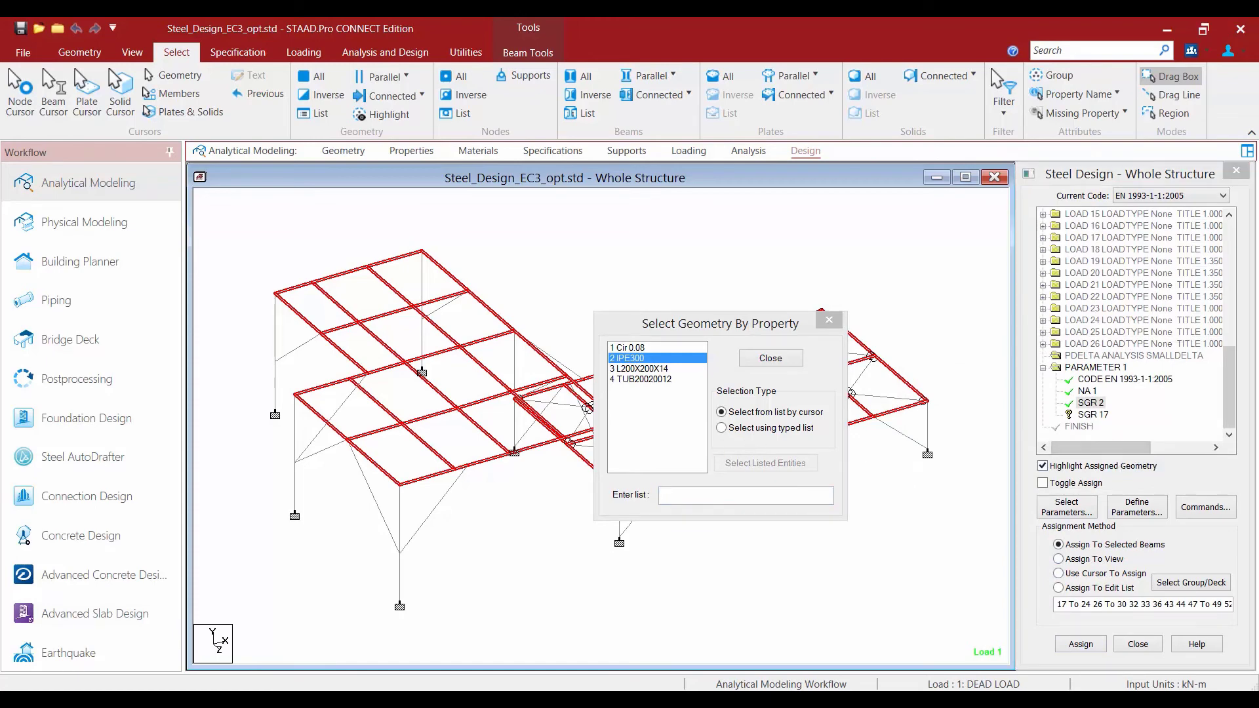
{"action": "left_click", "coordinate": [1093, 415]}
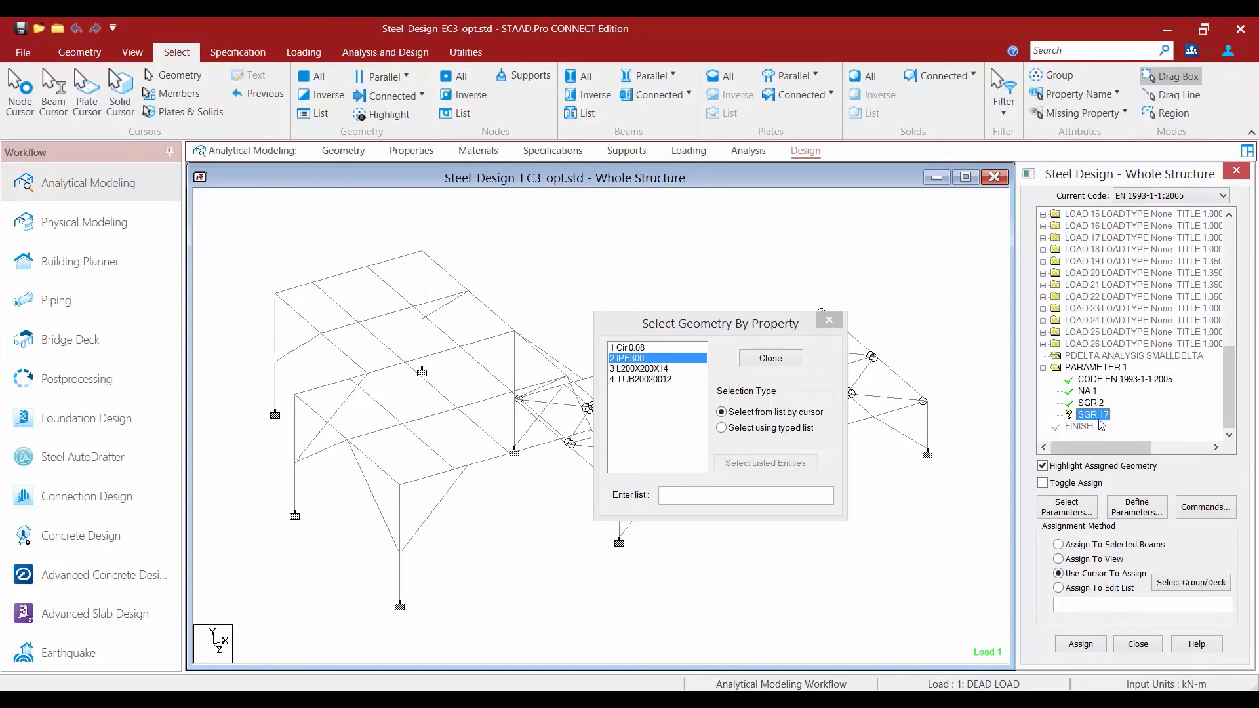
Step: Select all TUB20020012 tube columns by property and assign them SGR 17
{"action": "left_click", "coordinate": [646, 379]}
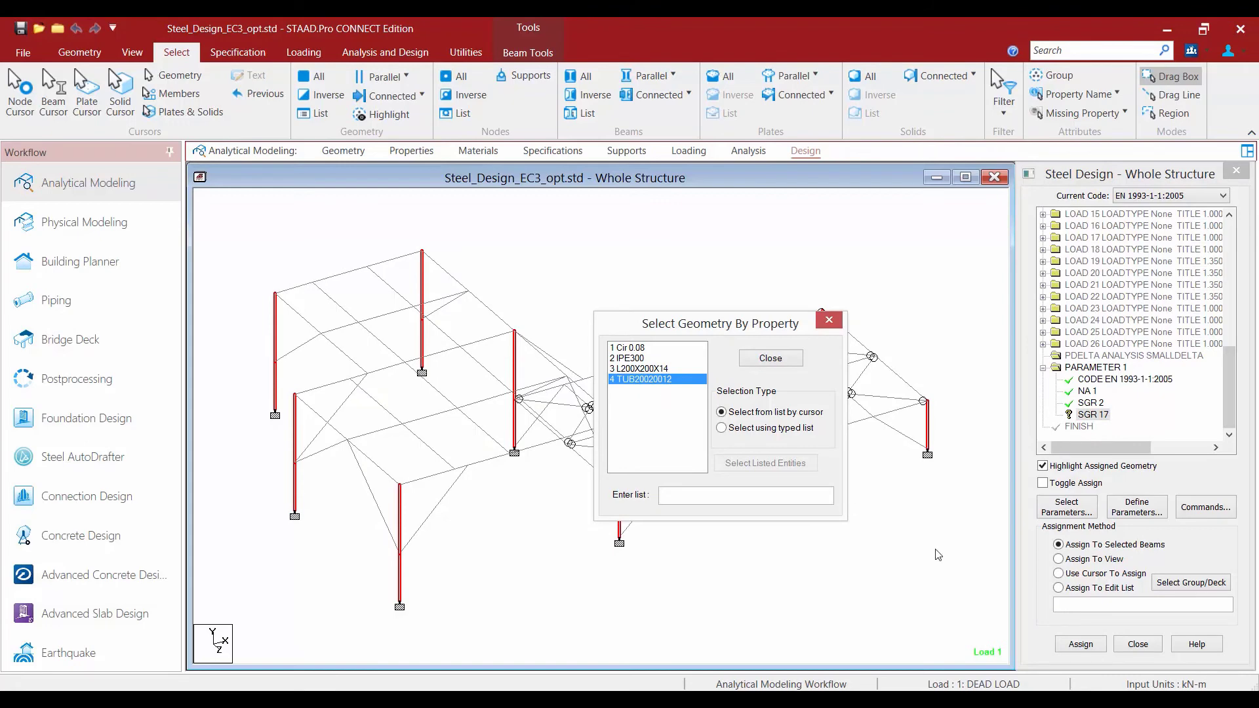
{"action": "left_click", "coordinate": [1081, 645]}
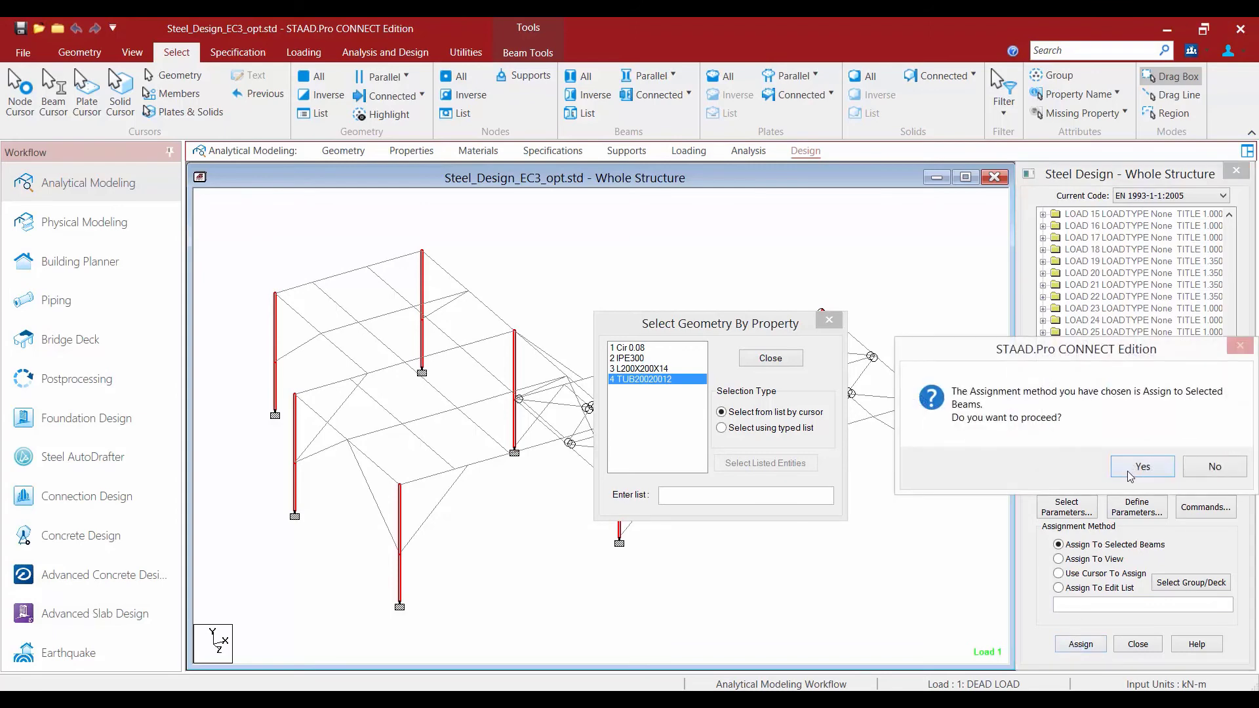
{"action": "left_click", "coordinate": [1131, 474]}
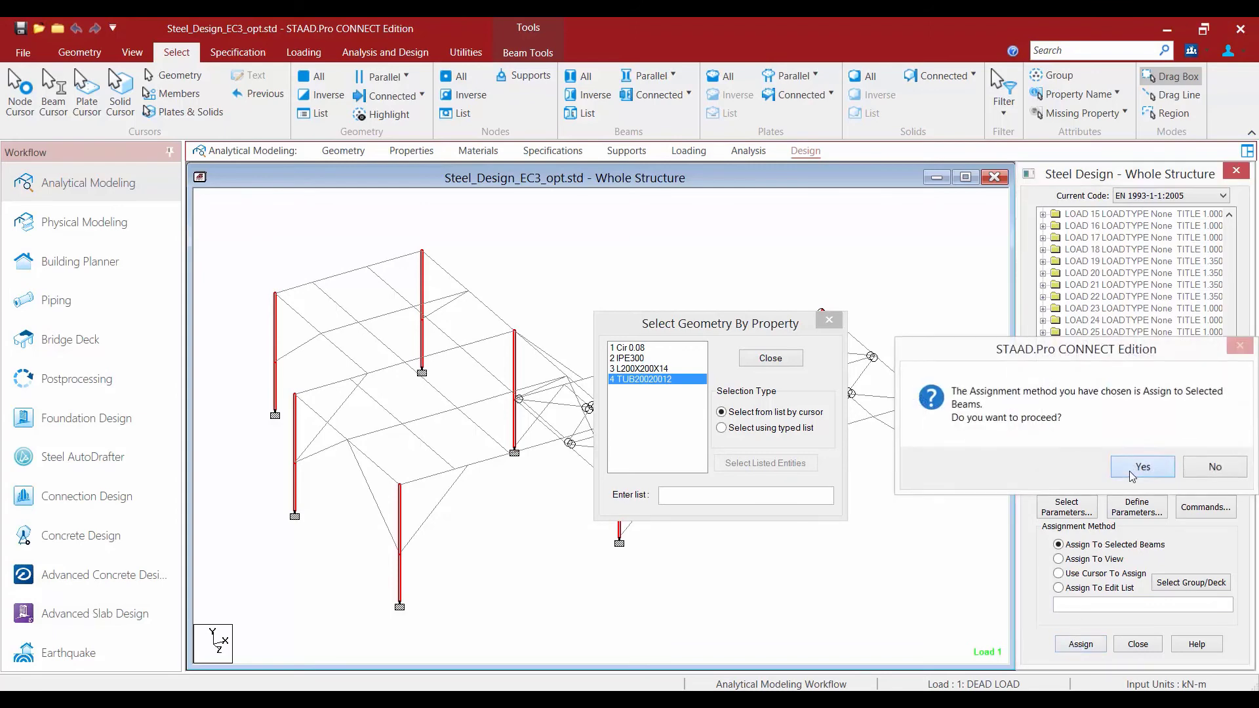
{"action": "left_click", "coordinate": [769, 359]}
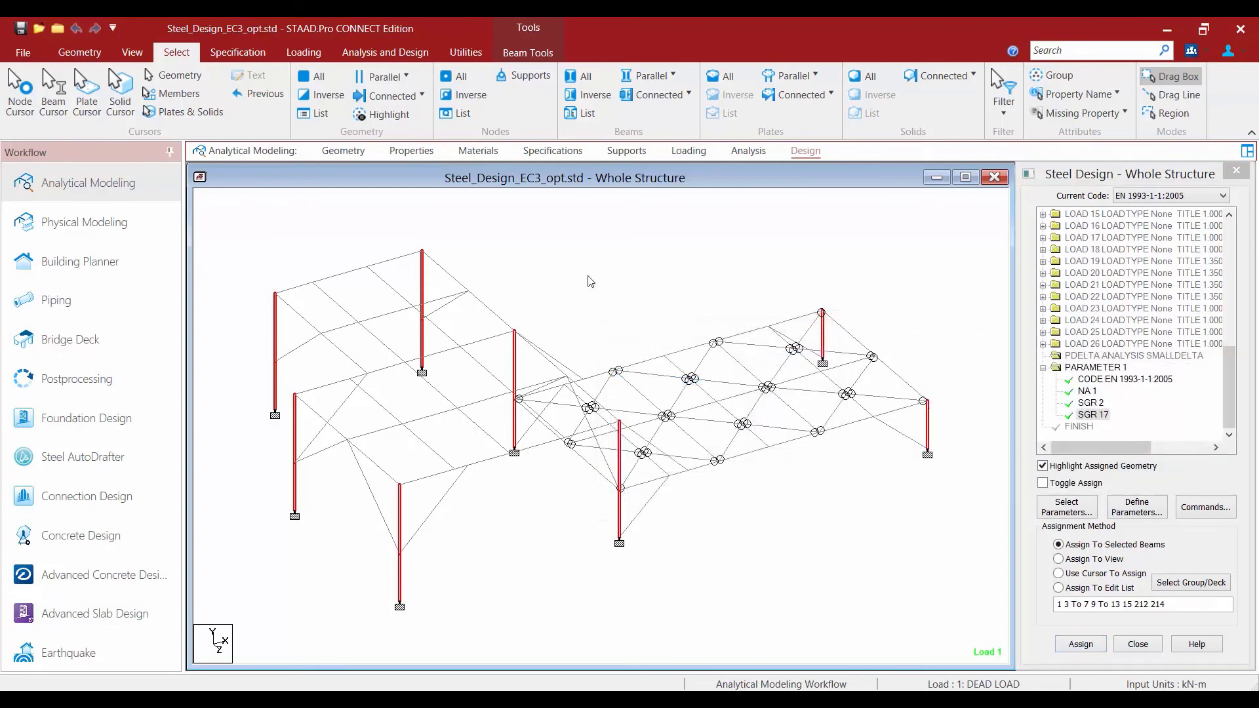